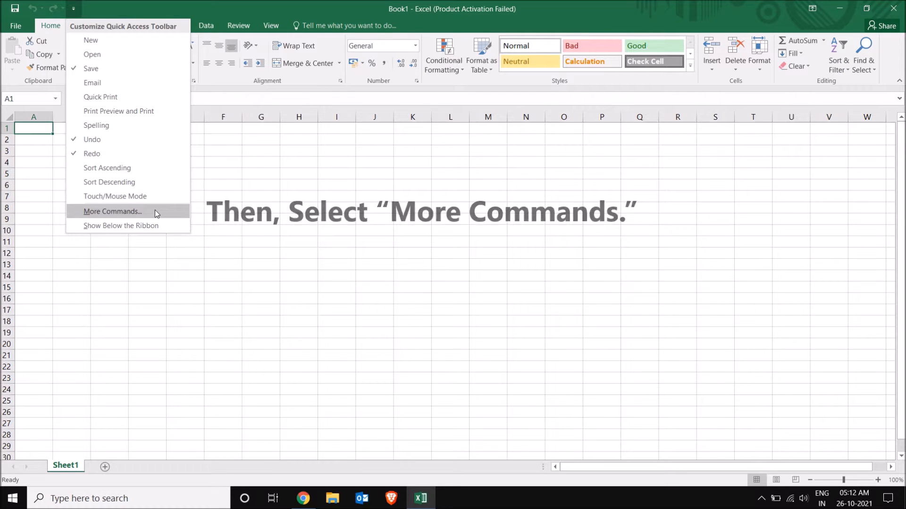
Step: Open Excel Options on the Quick Access Toolbar page via More Commands
{"action": "left_click", "coordinate": [156, 213]}
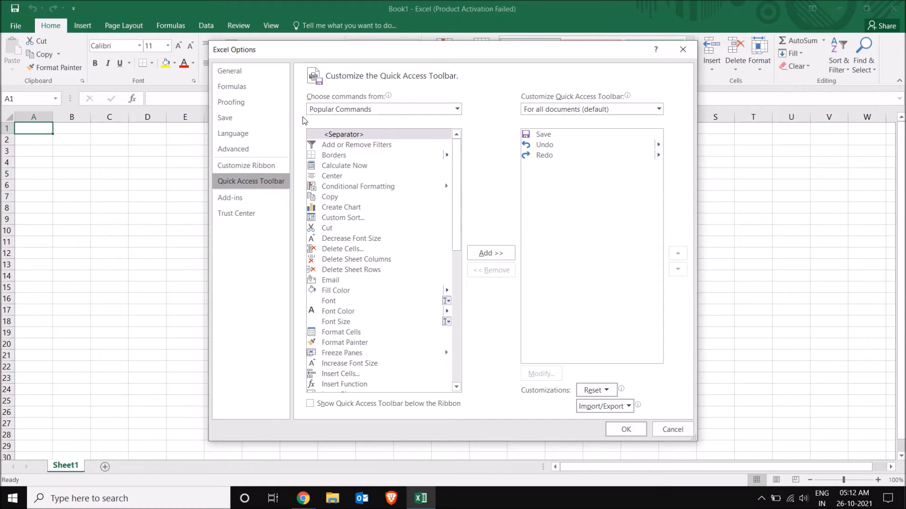
Step: Expand the 'Choose commands from' list, currently set to Popular Commands
{"action": "mouse_move", "coordinate": [389, 98]}
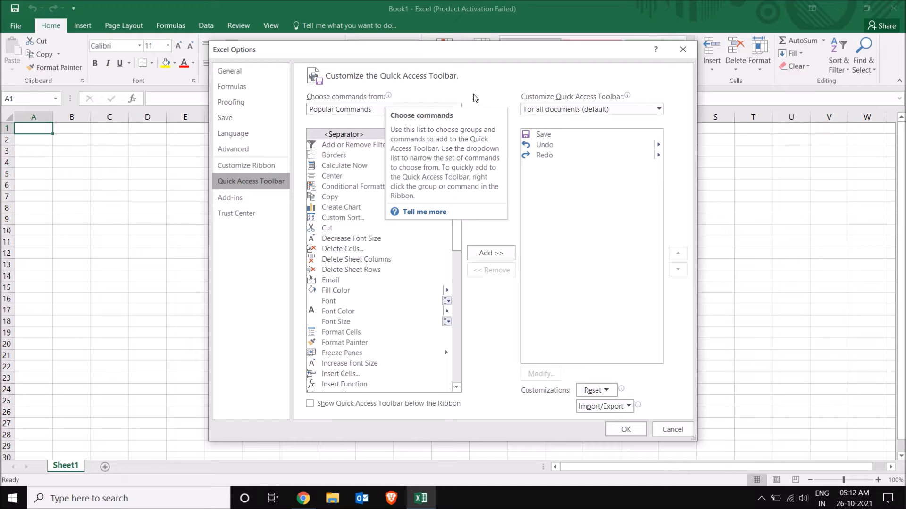
{"action": "left_click", "coordinate": [457, 109]}
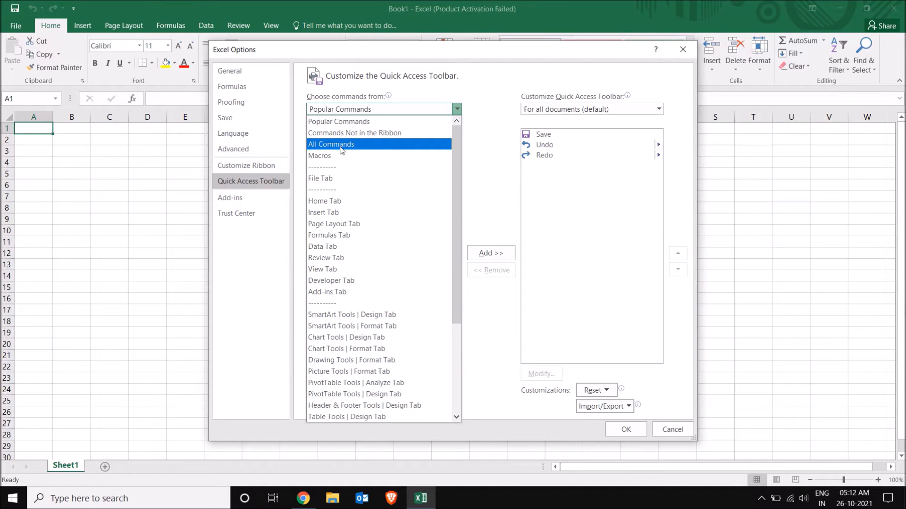
Step: Choose All Commands as the source and scope the toolbar customization to Book1
{"action": "left_click", "coordinate": [342, 150]}
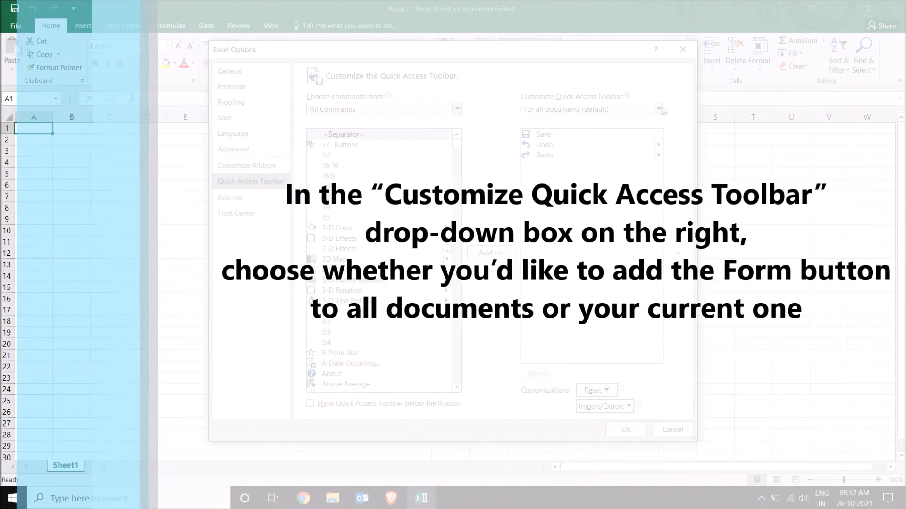
{"action": "left_click", "coordinate": [658, 109]}
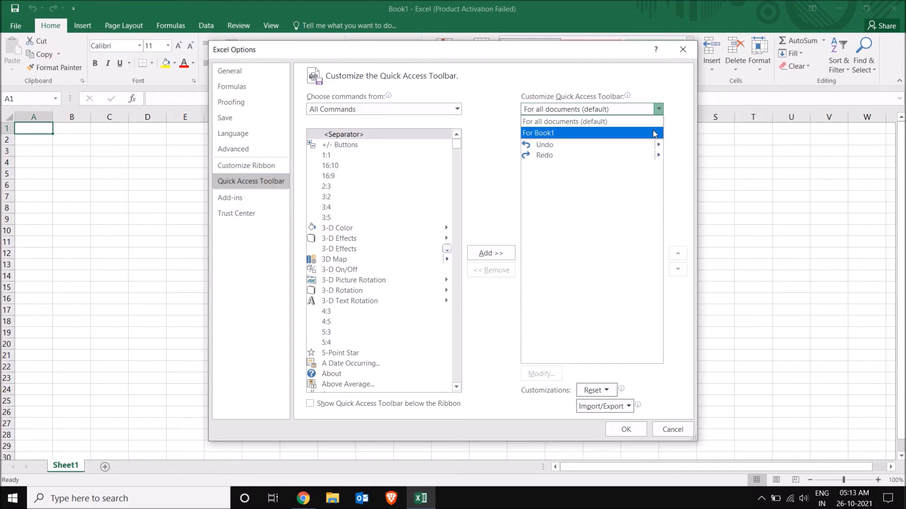
{"action": "left_click", "coordinate": [654, 134]}
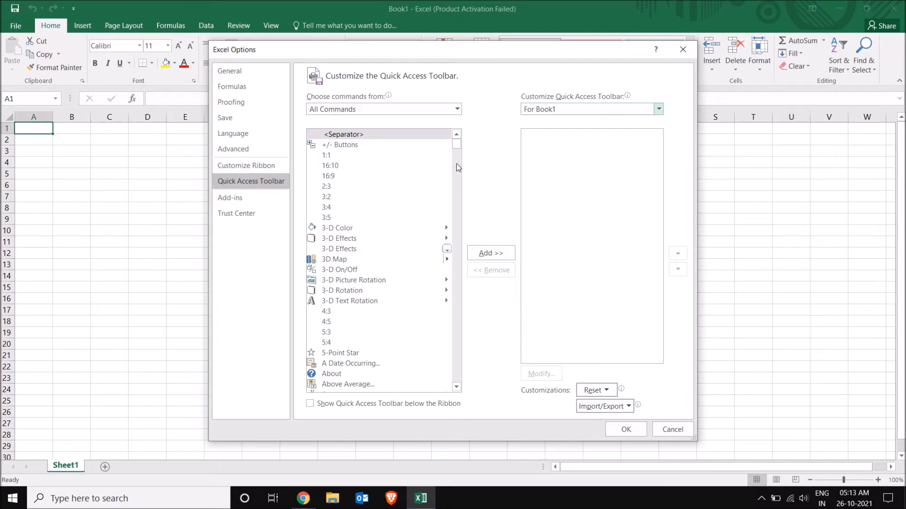
Step: Scroll the All Commands list down and select 'Form...'
{"action": "left_click_drag", "start_coordinate": [457, 144], "coordinate": [459, 228]}
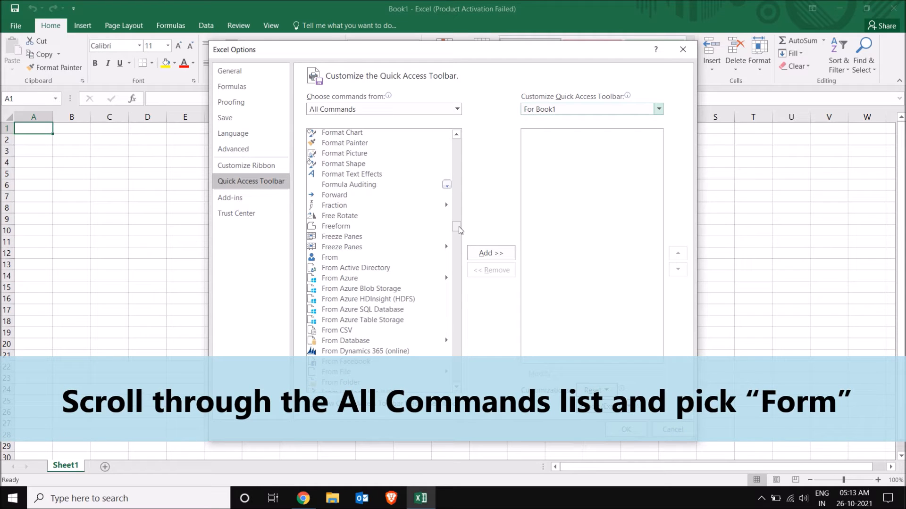
{"action": "mouse_move", "coordinate": [459, 230]}
{"action": "left_mouse_down"}
{"action": "mouse_move", "coordinate": [460, 239]}
{"action": "mouse_move", "coordinate": [460, 227]}
{"action": "left_mouse_up"}
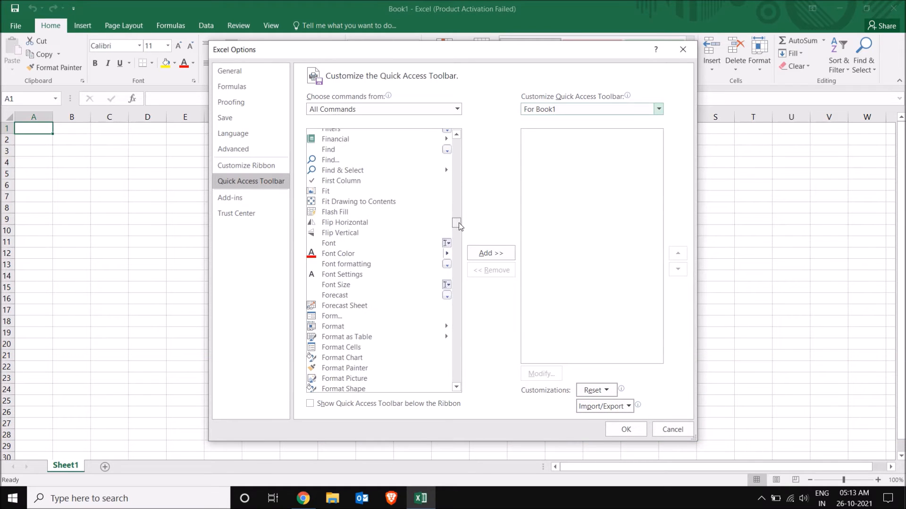
{"action": "left_click", "coordinate": [340, 317]}
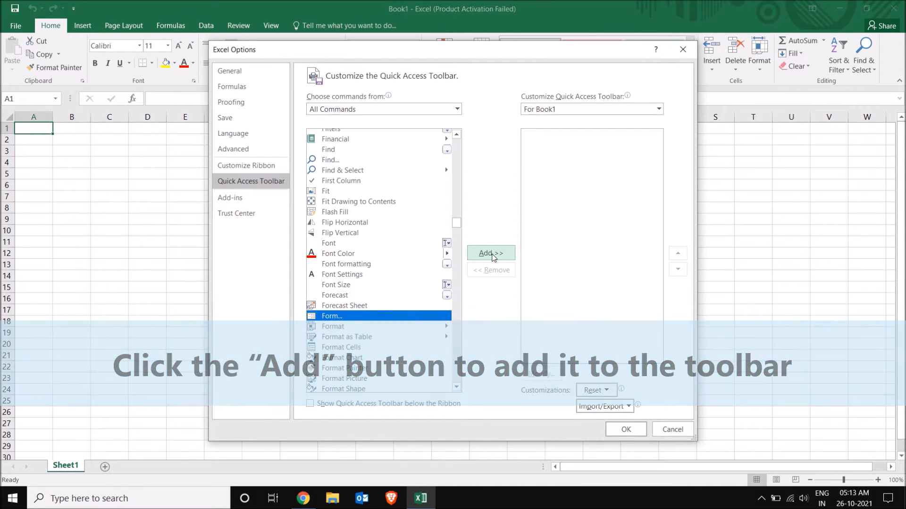
Step: Add Form... to Book1's Quick Access Toolbar and confirm with OK
{"action": "left_click", "coordinate": [492, 255]}
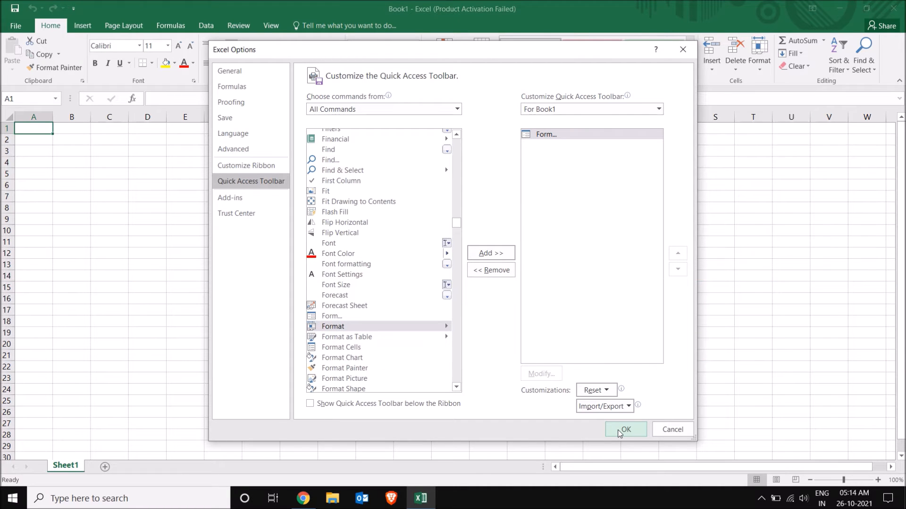
{"action": "left_click", "coordinate": [619, 432]}
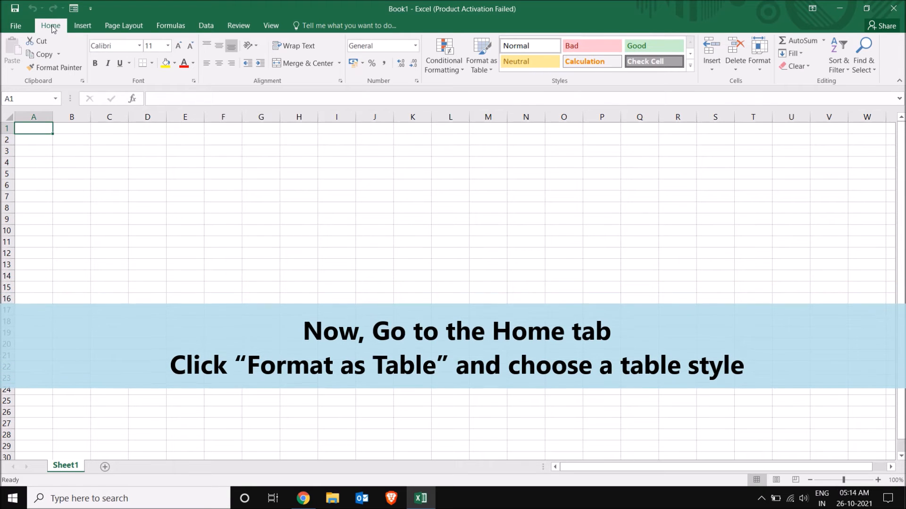
Step: Format range A1:E5 as a green medium-style table with 'My table has headers' on
{"action": "left_click", "coordinate": [484, 58]}
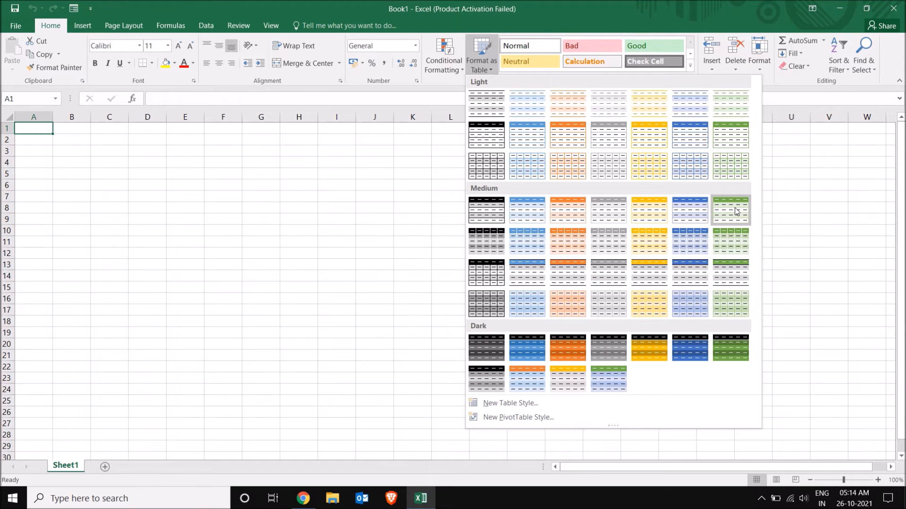
{"action": "left_click", "coordinate": [737, 212]}
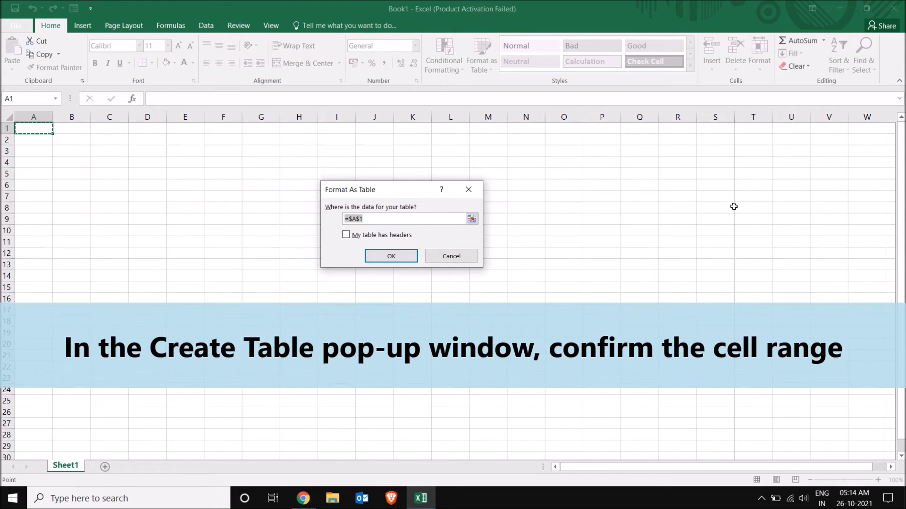
{"action": "left_click", "coordinate": [387, 220]}
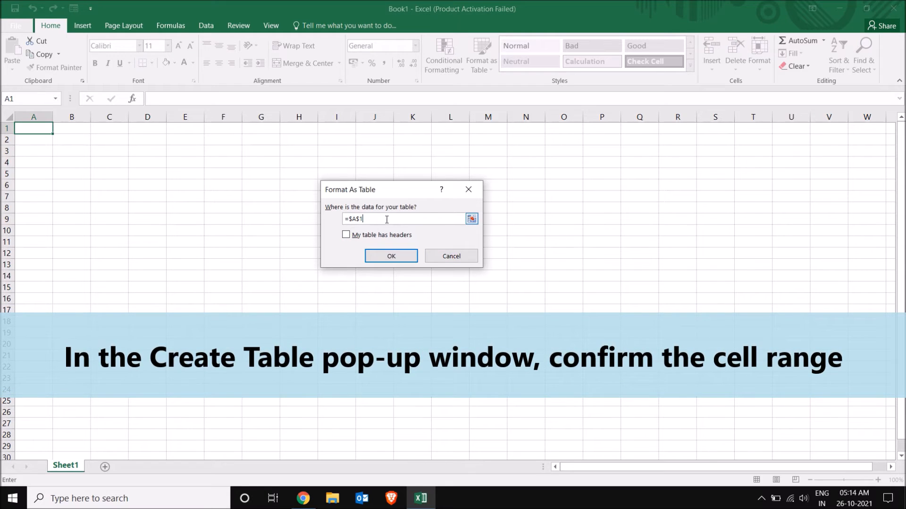
{"action": "type", "text": ":"}
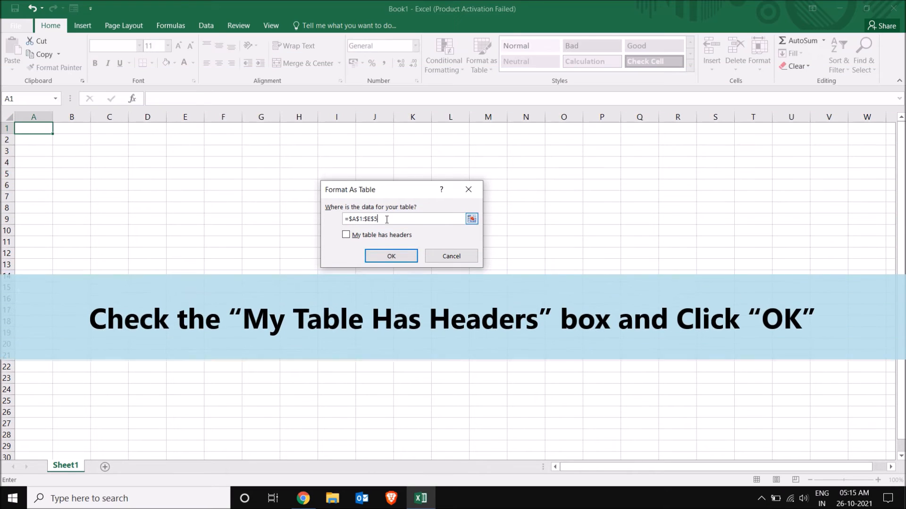
{"action": "left_click", "coordinate": [347, 235]}
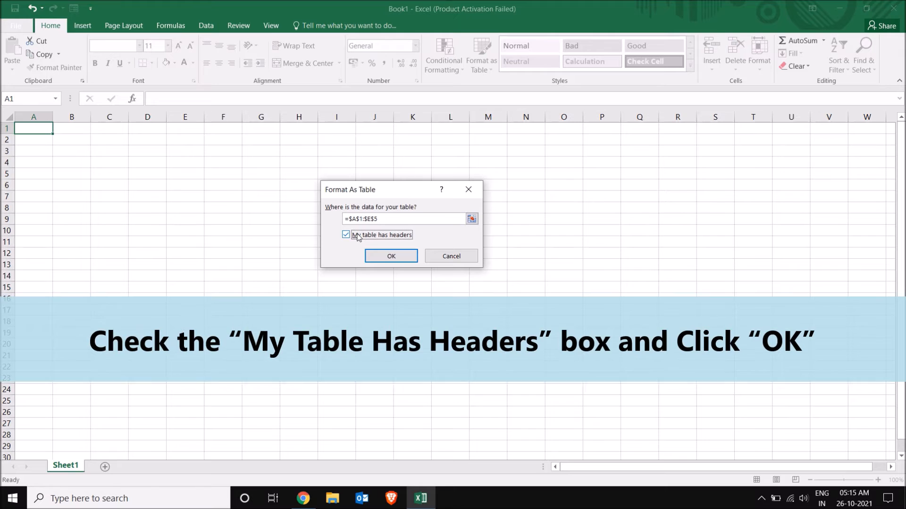
{"action": "left_click", "coordinate": [391, 257]}
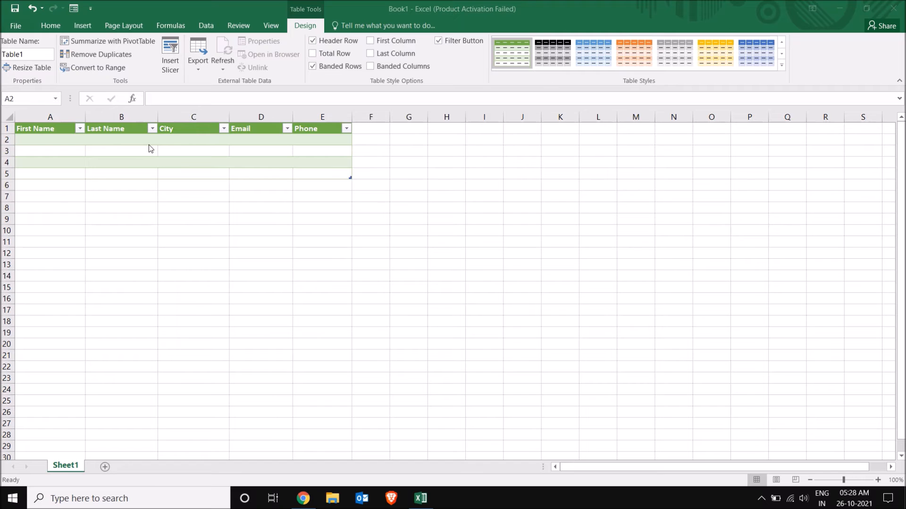
Step: Select cell A2 inside Table1
{"action": "left_click", "coordinate": [59, 137]}
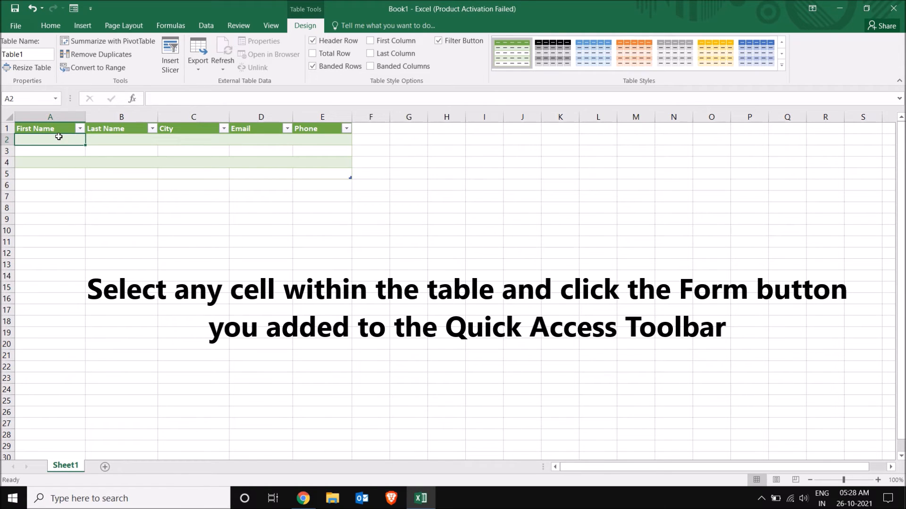
Step: Open the data form from the Form toolbar button and drag it aside to expose the Phone column
{"action": "left_click", "coordinate": [74, 9]}
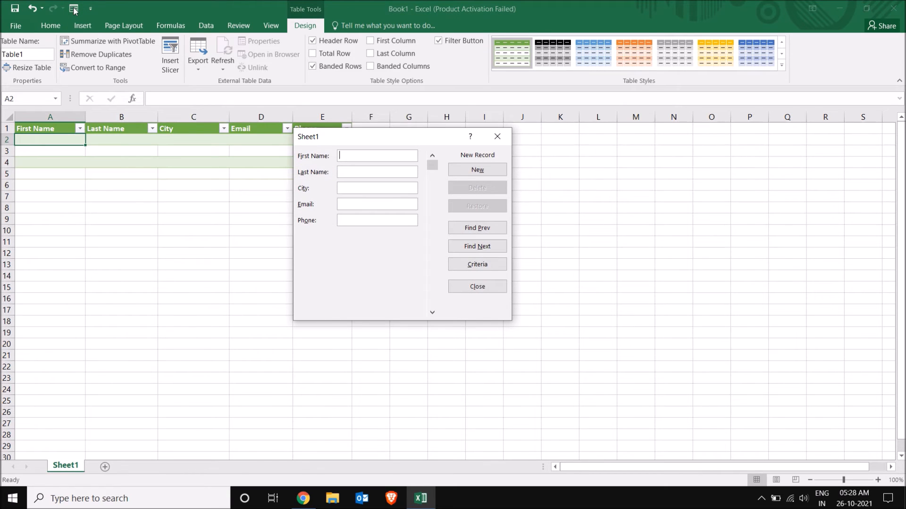
{"action": "left_click_drag", "start_coordinate": [364, 143], "coordinate": [369, 163]}
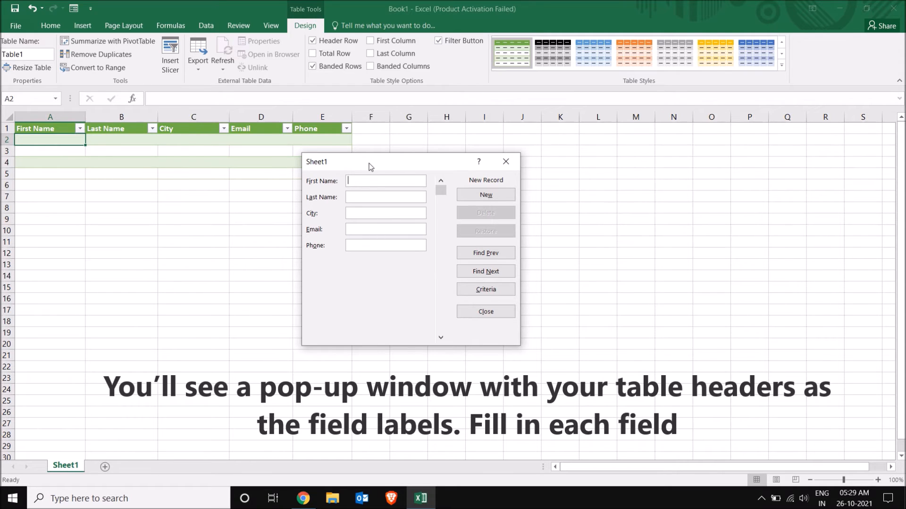
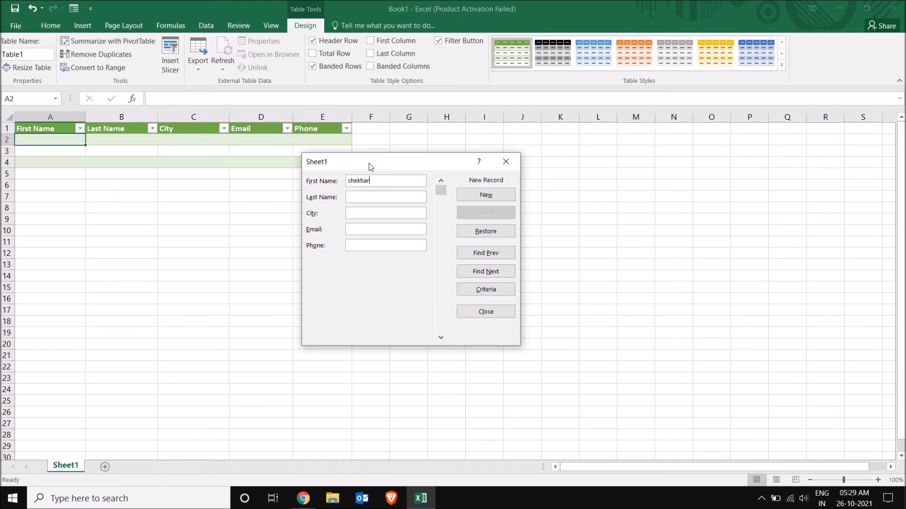
Step: Enter a contact's first and last name, city New Delhi, e-mail and phone, then add it with New
{"action": "key", "text": "Tab"}
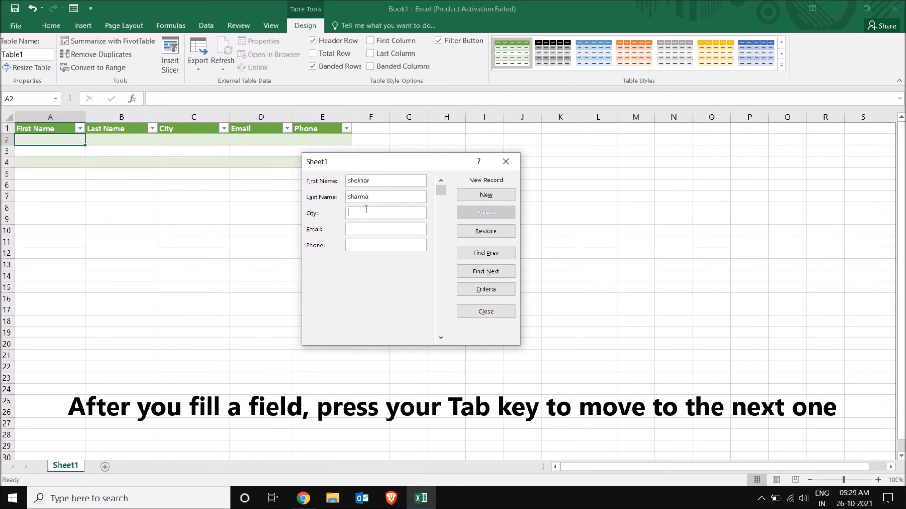
{"action": "type", "text": "New De"}
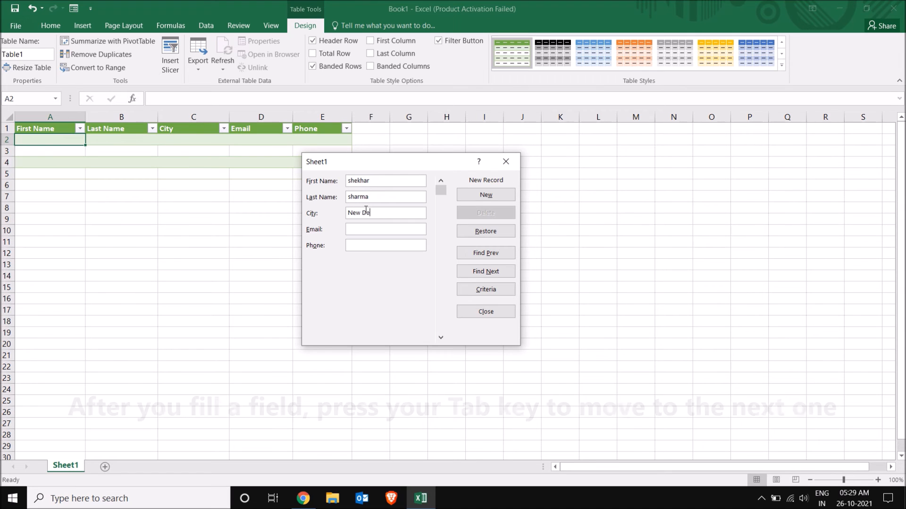
{"action": "type", "text": "lhi"}
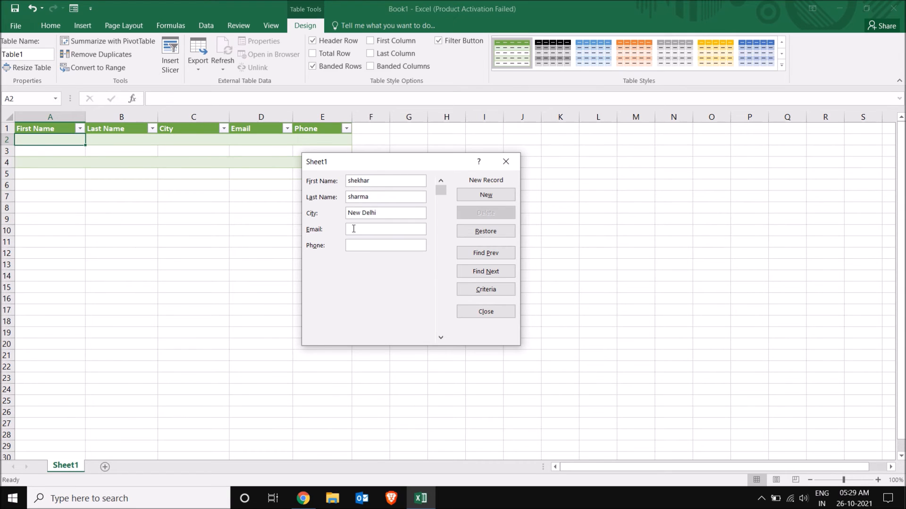
{"action": "left_click", "coordinate": [368, 227]}
{"action": "left_click", "coordinate": [368, 244]}
{"action": "left_click", "coordinate": [482, 197]}
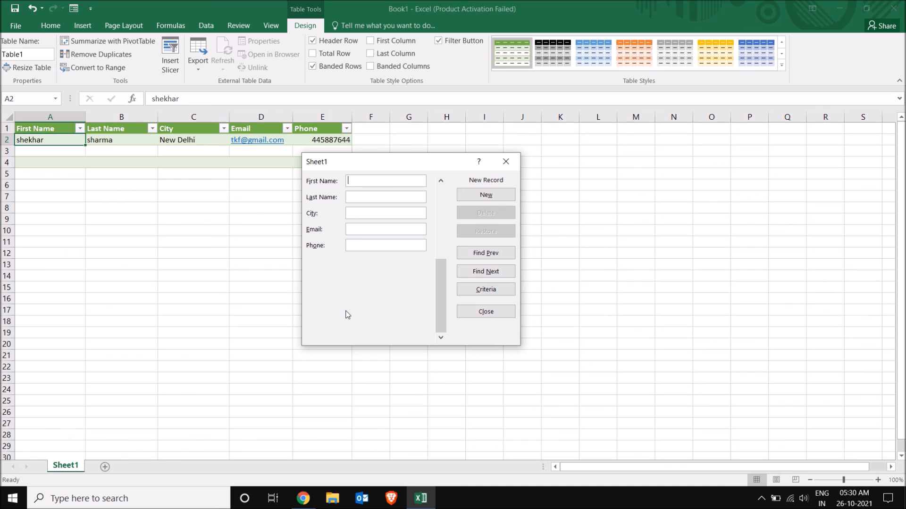
Step: Use Find Prev and Find Next to bring up the saved contact as record 1 of 1
{"action": "left_click", "coordinate": [478, 254]}
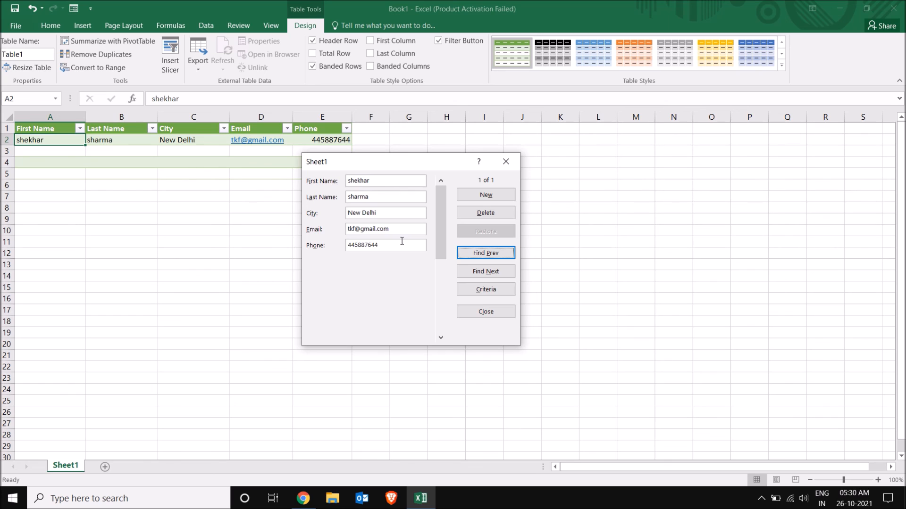
{"action": "left_click", "coordinate": [479, 272]}
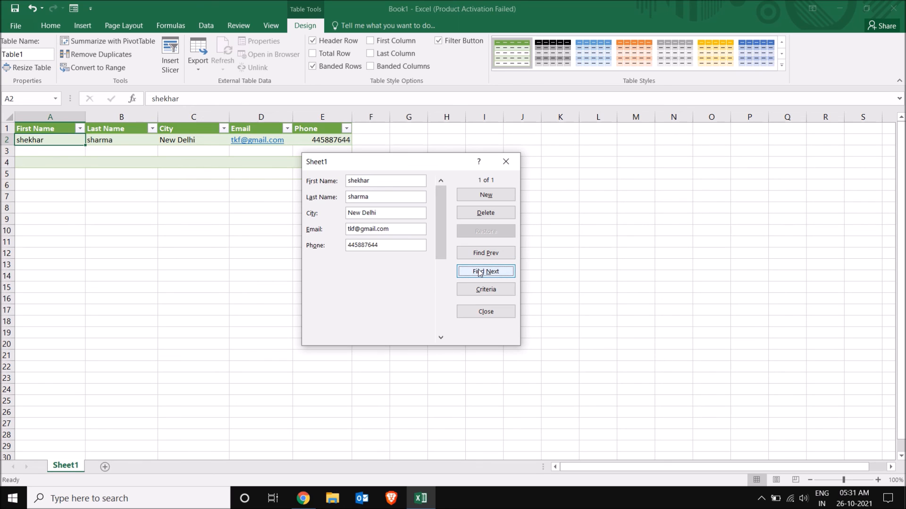
Step: Delete the displayed contact record from the data form and confirm its permanent removal from Table1
{"action": "left_click", "coordinate": [488, 216]}
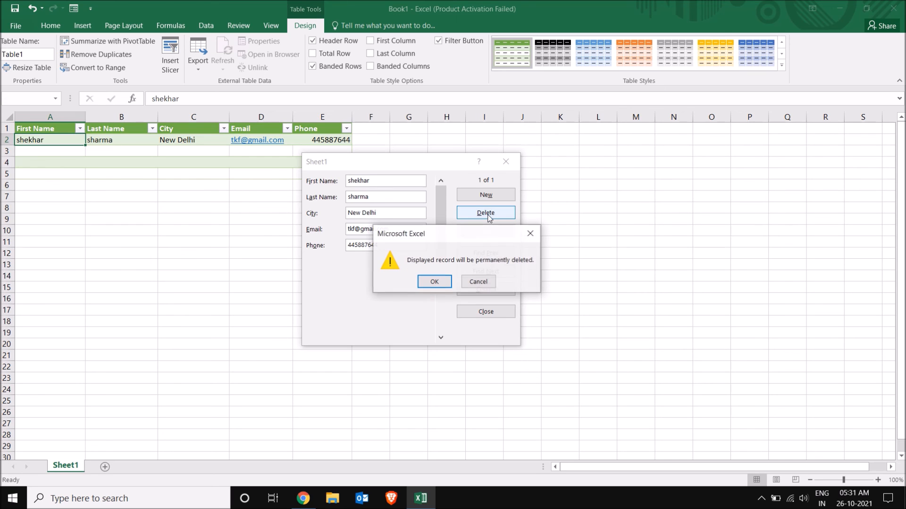
{"action": "left_click", "coordinate": [435, 282]}
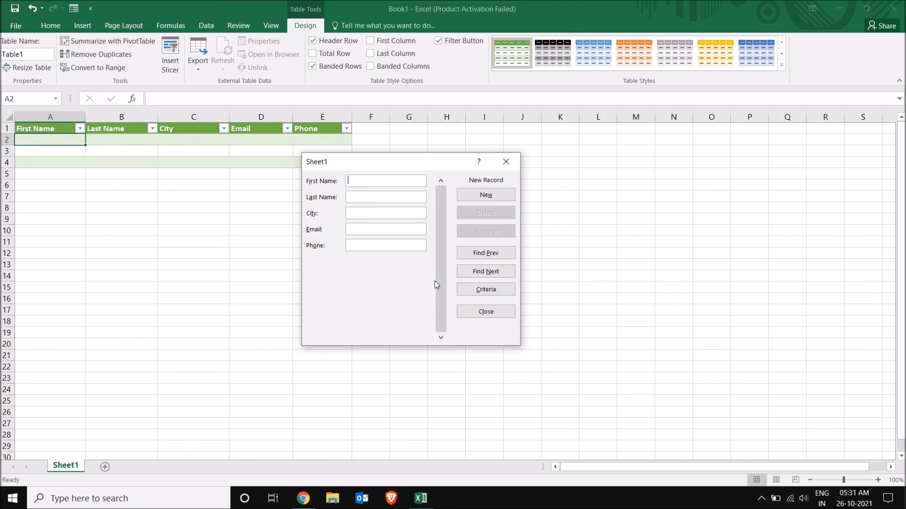